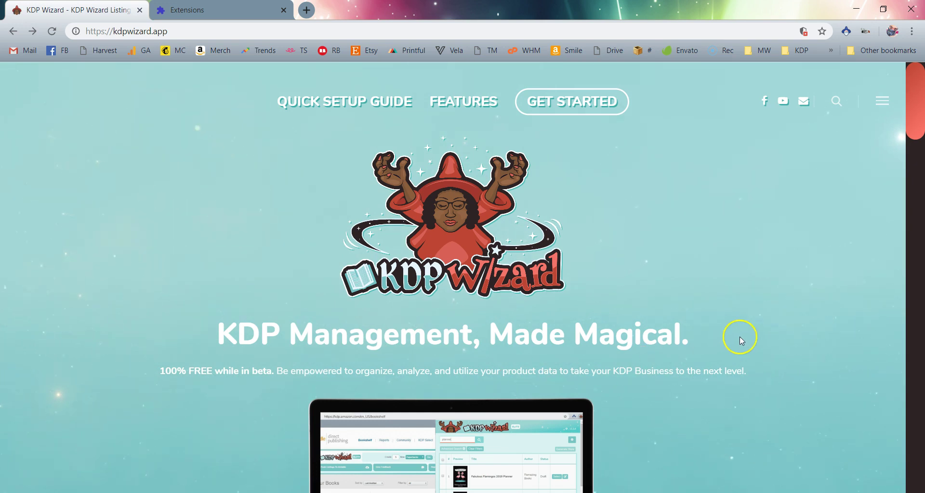
# Expand the KDP Wizard site's hamburger menu and show link options for 'Add the Extension'
pyautogui.click(882, 101)
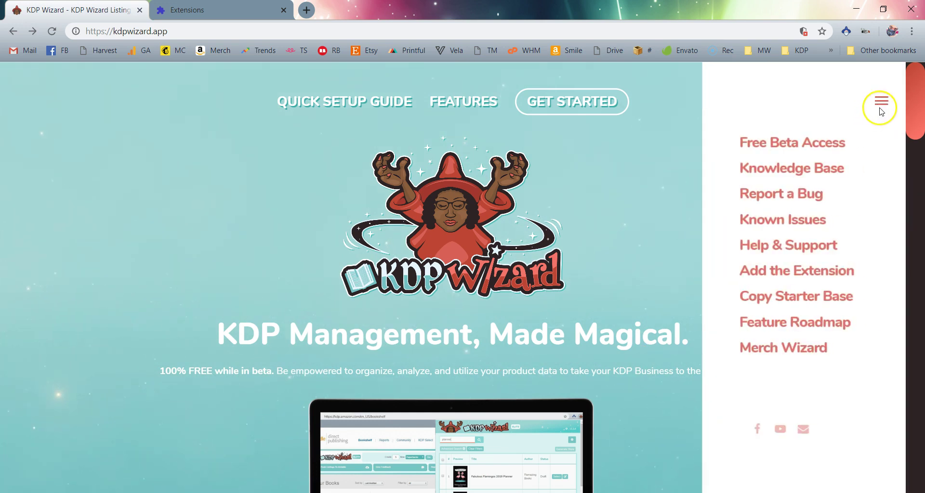
pyautogui.rightClick(811, 273)
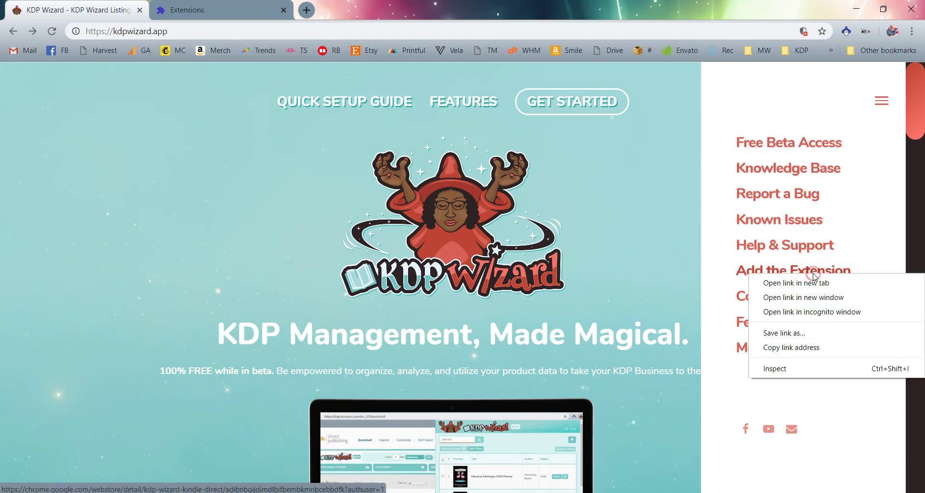
# Open the extension's Chrome Web Store listing in a new tab and switch Google accounts
pyautogui.click(816, 283)
pyautogui.click(386, 10)
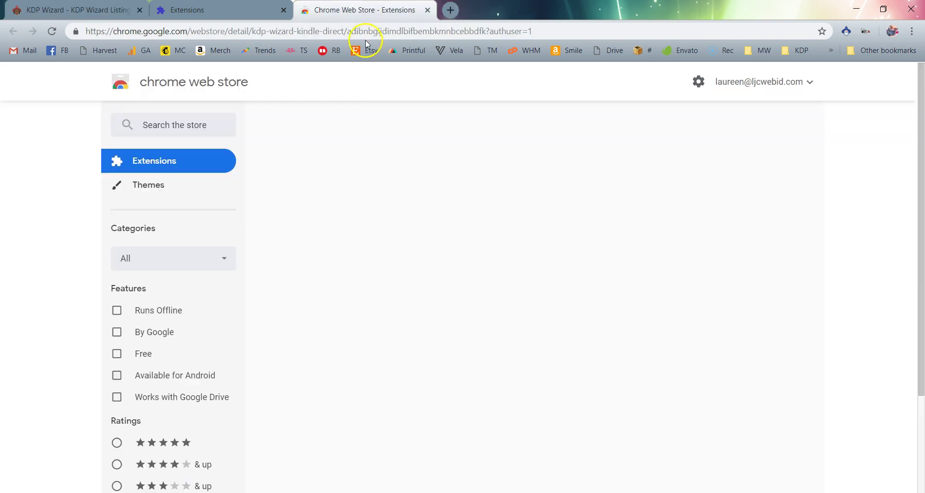
pyautogui.click(772, 84)
pyautogui.click(774, 103)
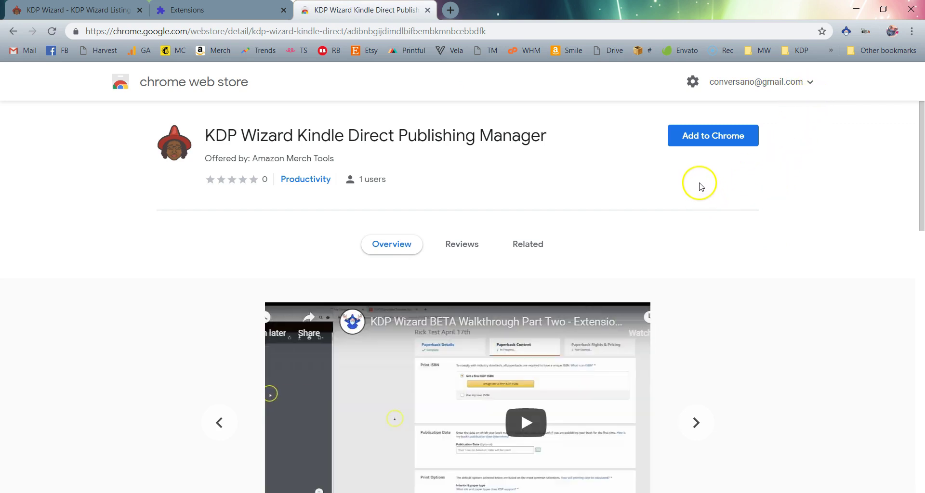
# Add KDP Wizard to Chrome and drag its toolbar icon ahead of the other extensions
pyautogui.click(698, 143)
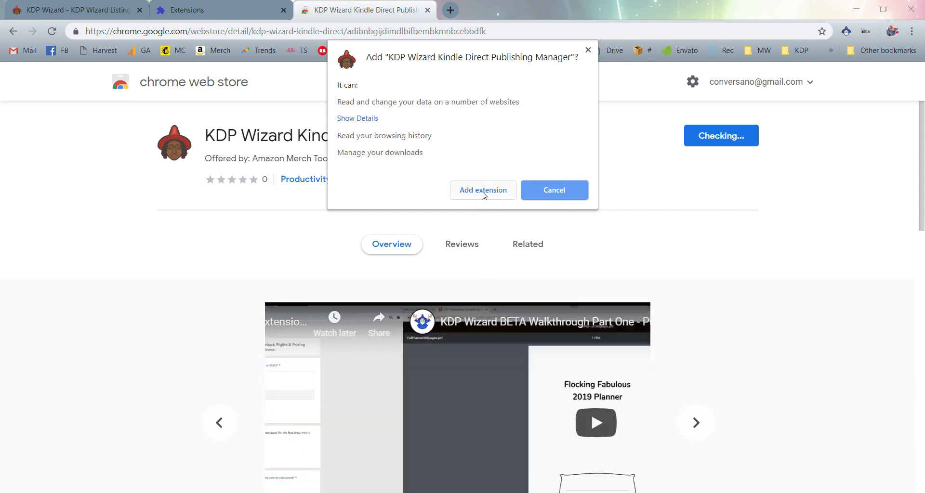
pyautogui.click(483, 191)
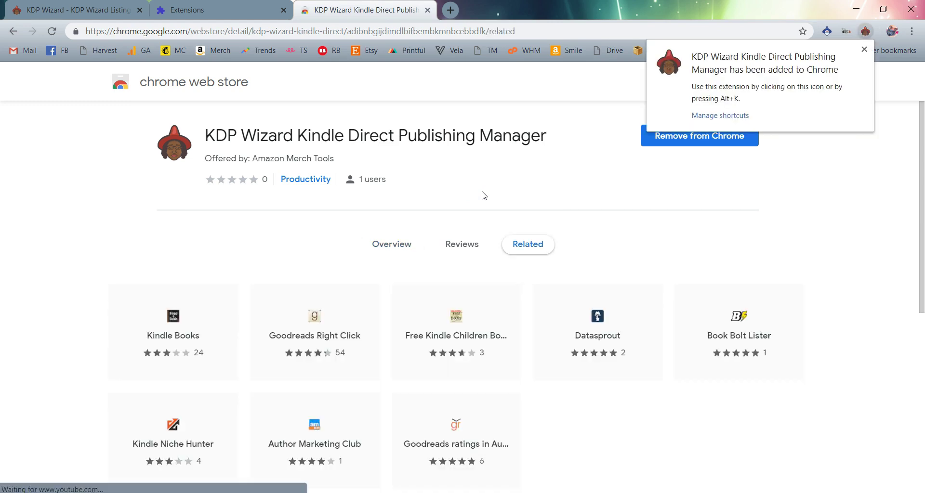
pyautogui.click(862, 31)
pyautogui.moveTo(861, 30); pyautogui.dragTo(825, 32)
pyautogui.click(828, 35)
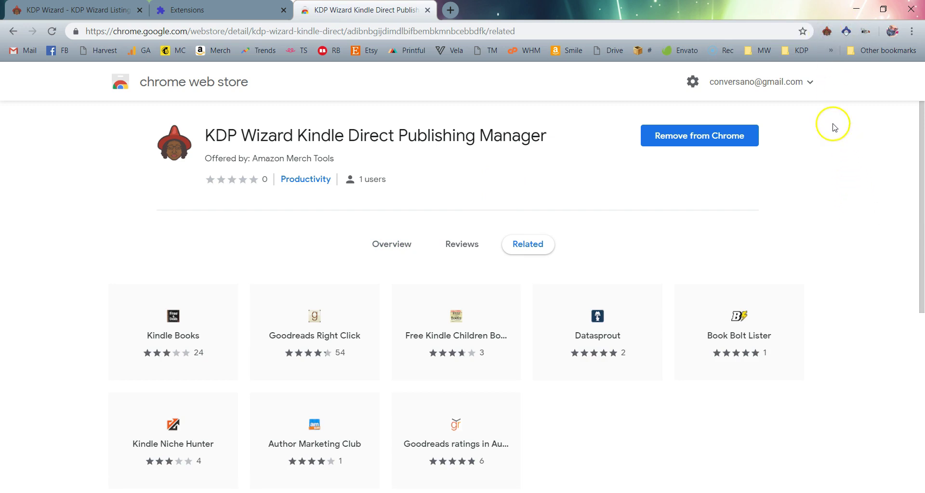
pyautogui.click(827, 35)
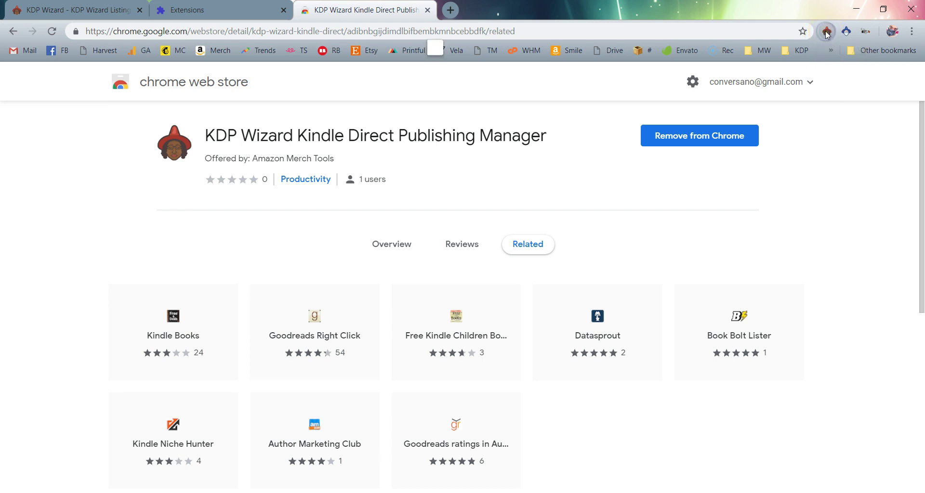
# Open the KDP Wizard popup and follow its 'Grab a licence key' link to Gumroad
pyautogui.click(746, 137)
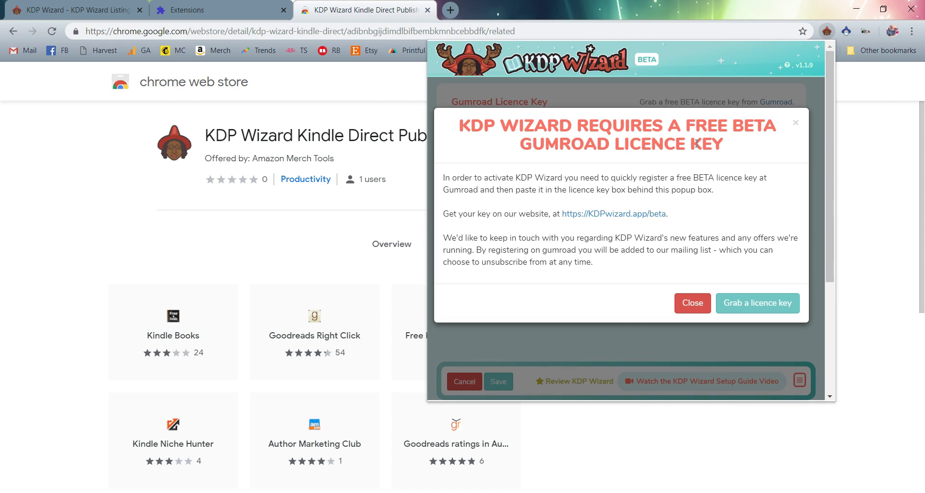
pyautogui.click(760, 308)
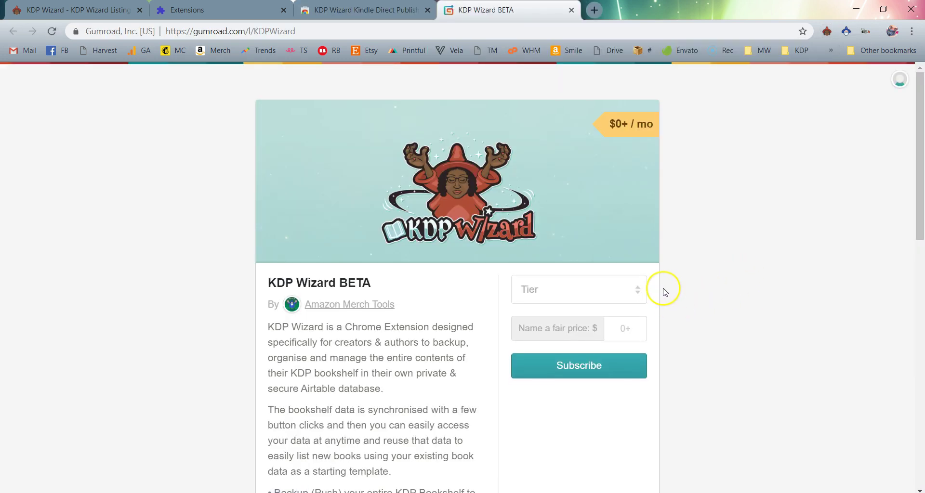
# Choose the BETA tier at a $0 price and subscribe
pyautogui.click(621, 294)
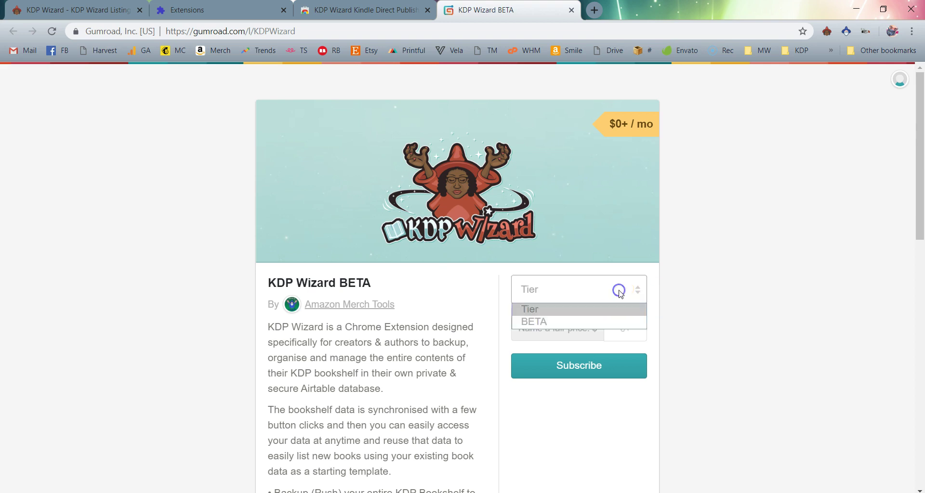
pyautogui.click(623, 322)
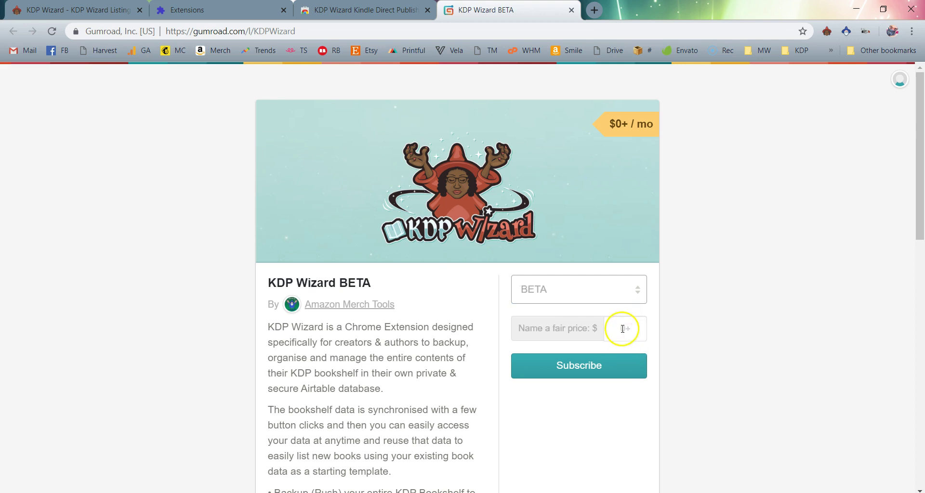
pyautogui.click(624, 331)
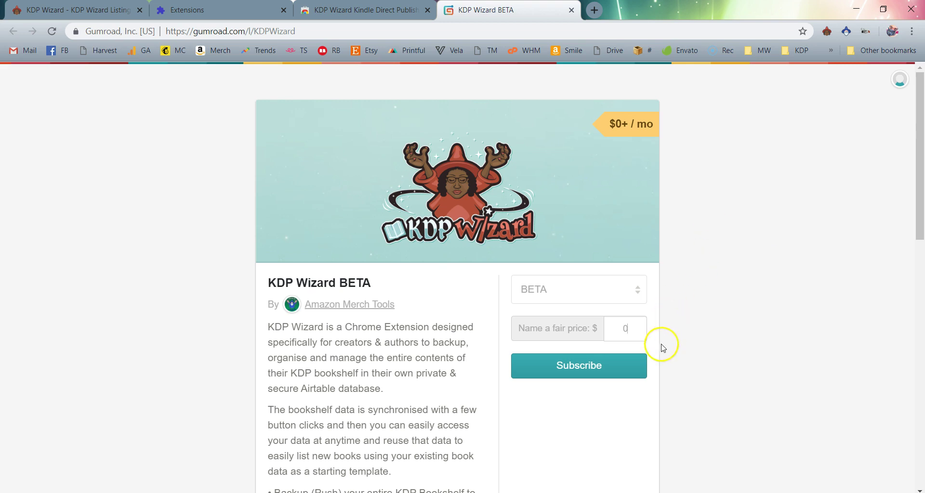
pyautogui.click(636, 371)
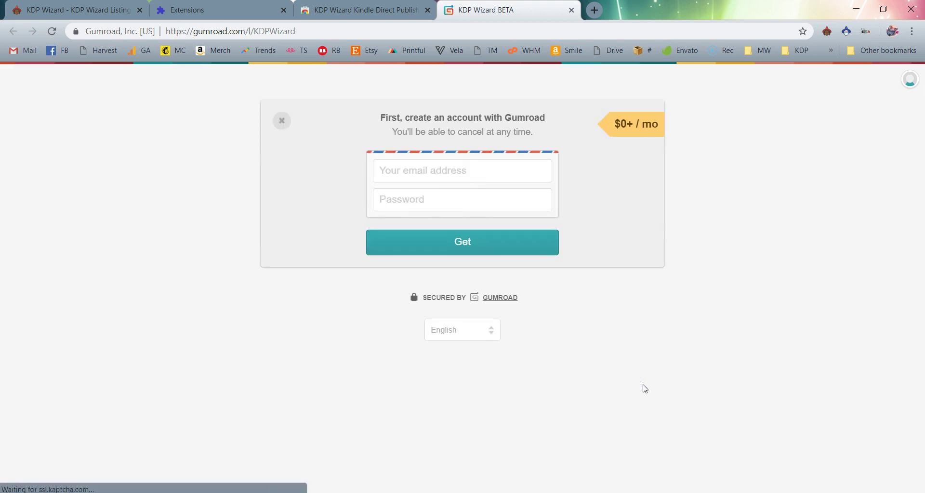
# Create the Gumroad account with an e-mail and password to claim the free BETA
pyautogui.click(480, 164)
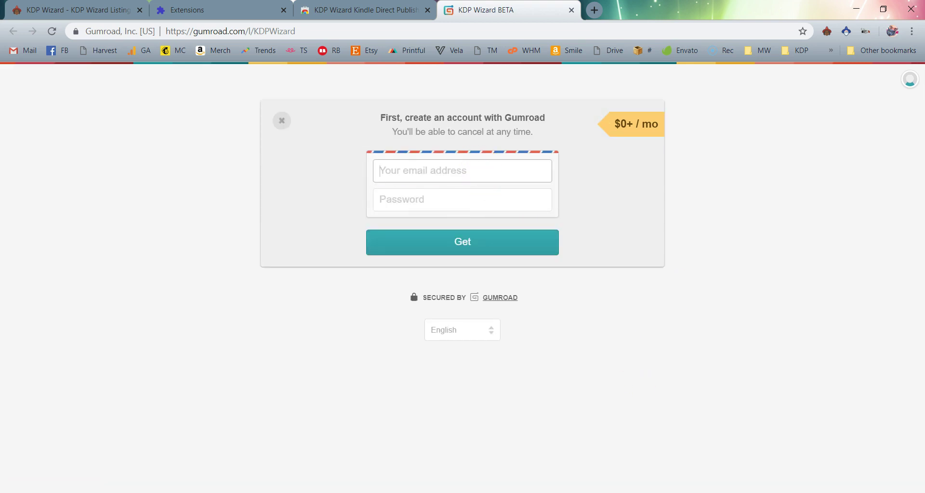
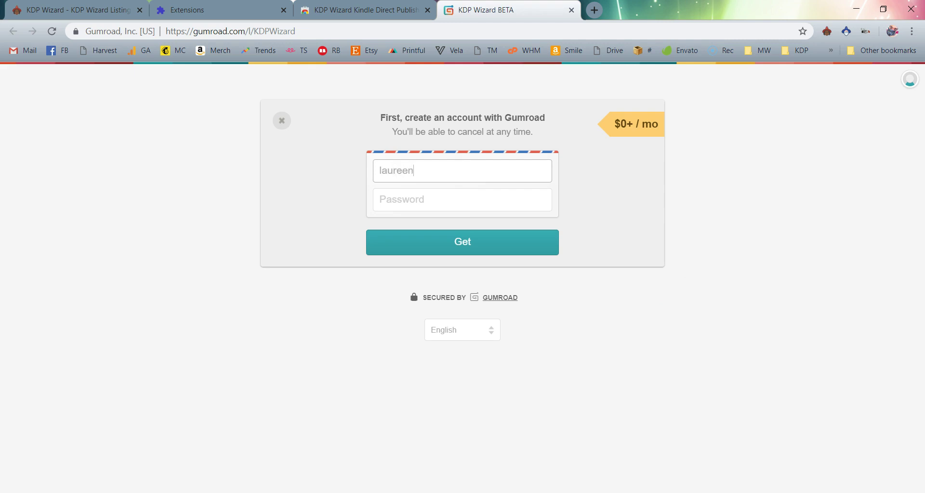
pyautogui.press('Tab')
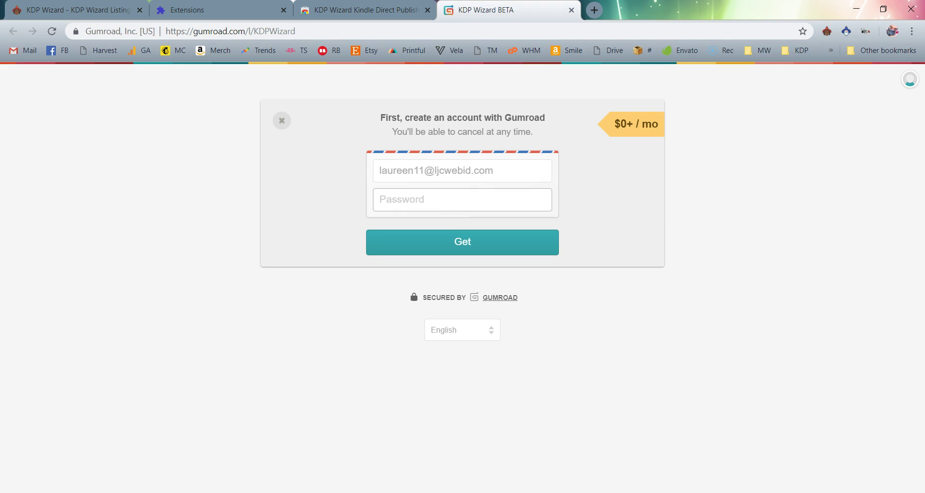
pyautogui.write('•••••••••••••')
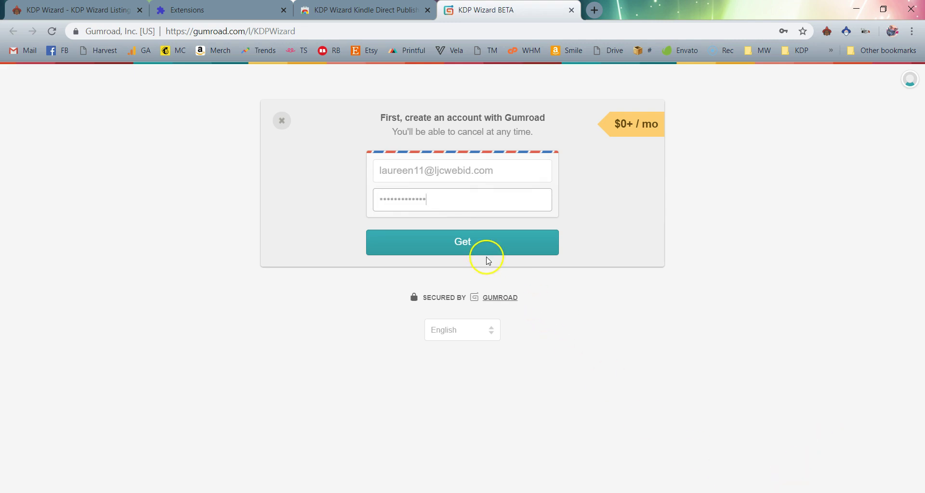
pyautogui.click(491, 251)
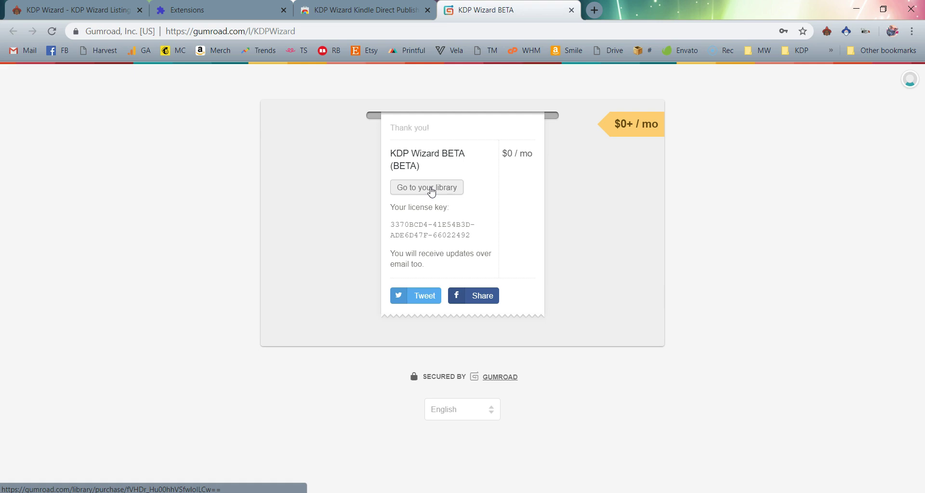
# Copy the receipt's licence key and paste it into KDP Wizard's Gumroad Licence Key field
pyautogui.moveTo(471, 235); pyautogui.dragTo(391, 231)
pyautogui.hotkey('ctrl', 'c')
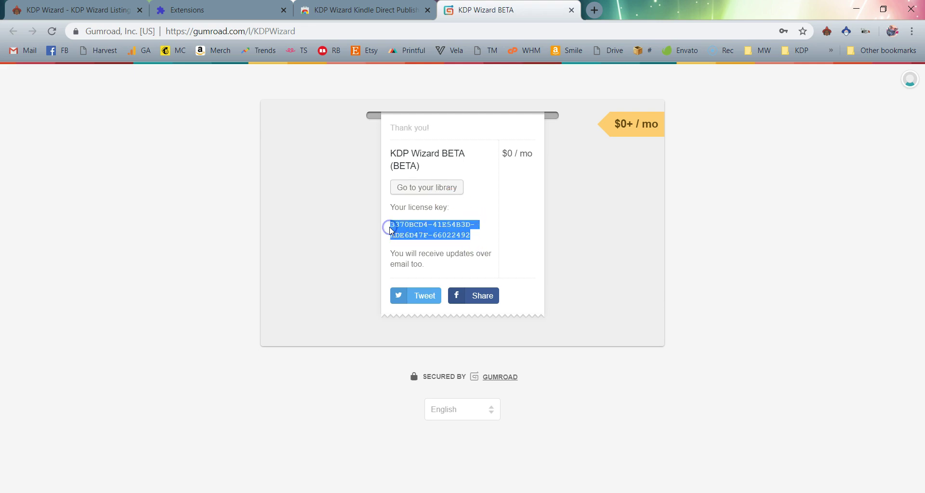
pyautogui.click(828, 32)
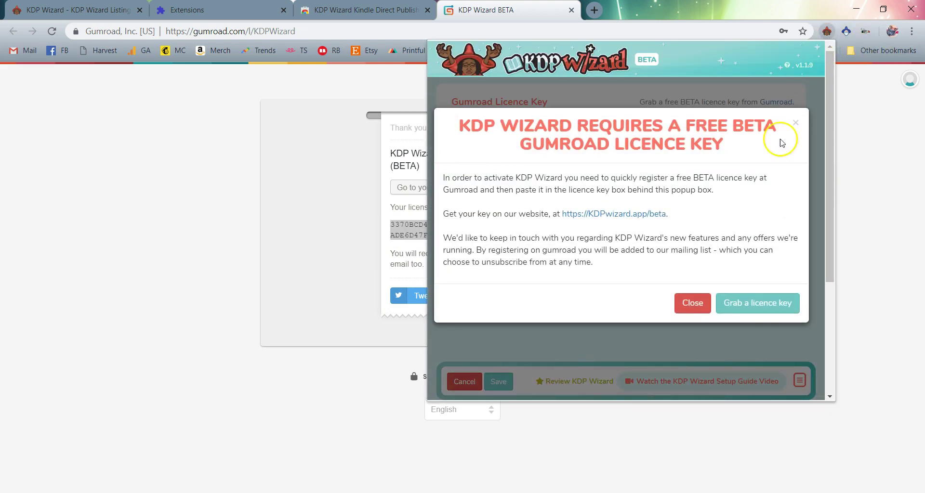
pyautogui.click(693, 304)
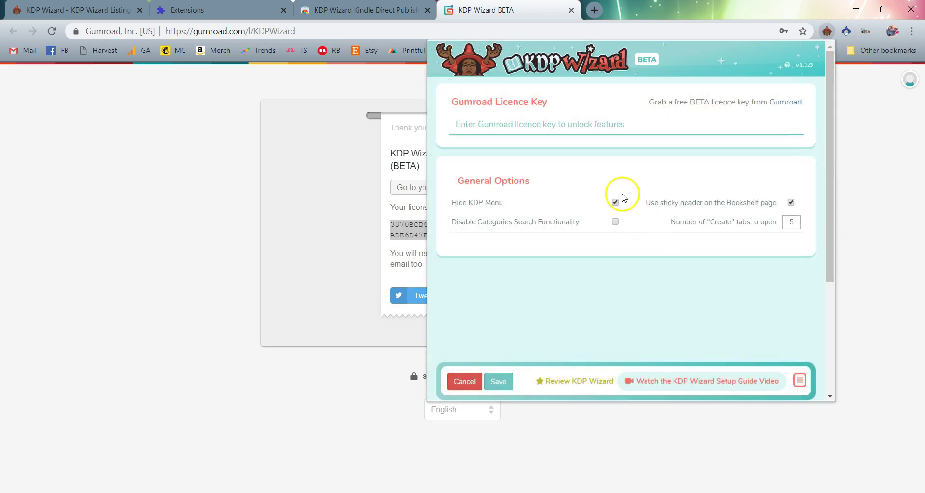
pyautogui.click(588, 125)
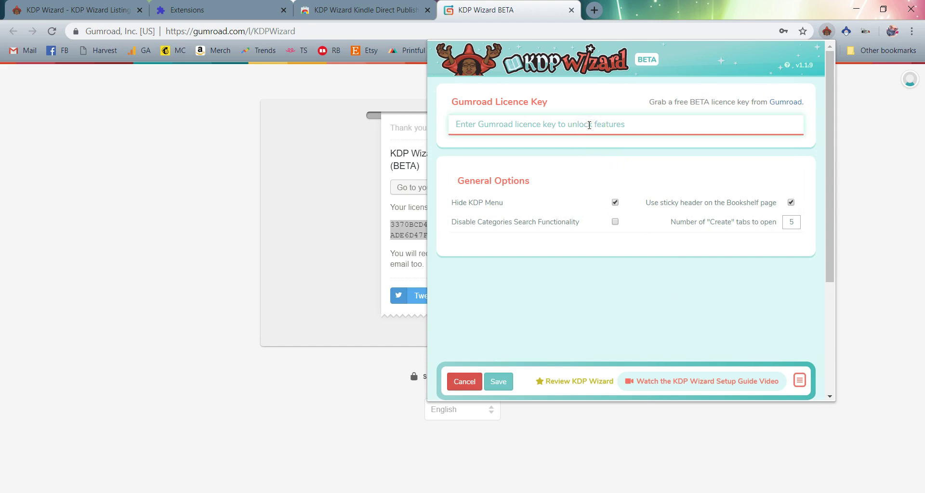
pyautogui.hotkey('ctrl', 'v')
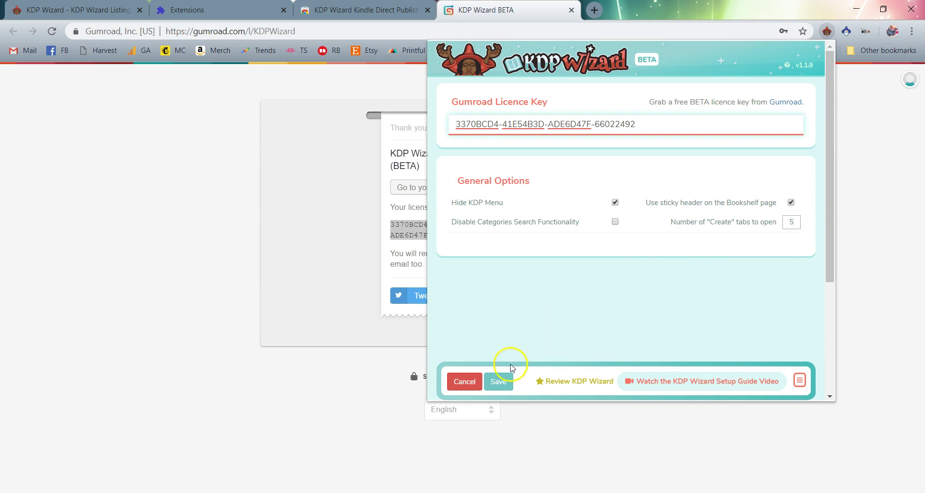
# Save the settings to validate the subscription and scroll the setup guide to the Airtable API instructions
pyautogui.click(501, 382)
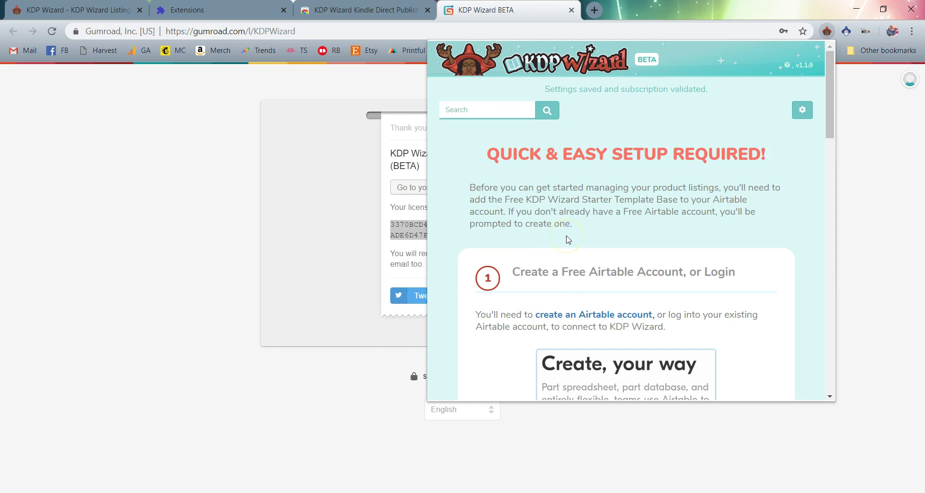
pyautogui.scroll(-1, 568, 239)
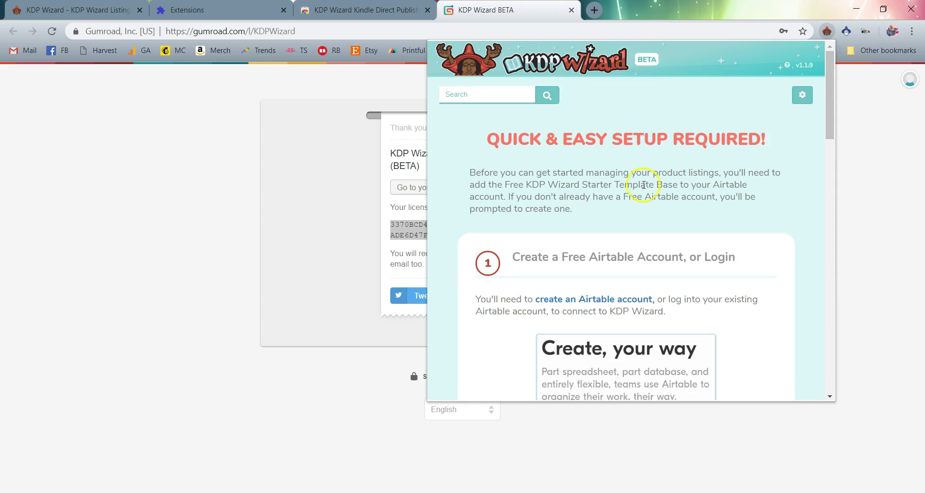
pyautogui.scroll(-1, 661, 236)
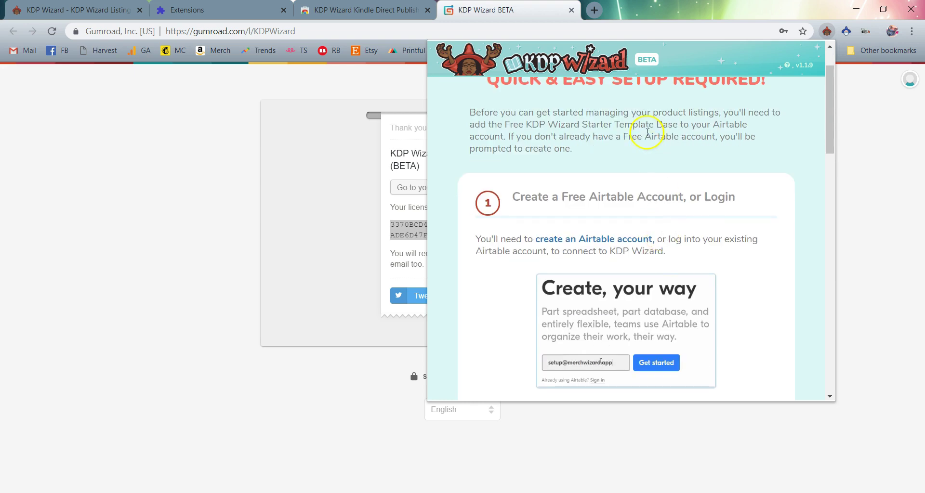
pyautogui.scroll(-2, 661, 191)
pyautogui.scroll(1, 656, 208)
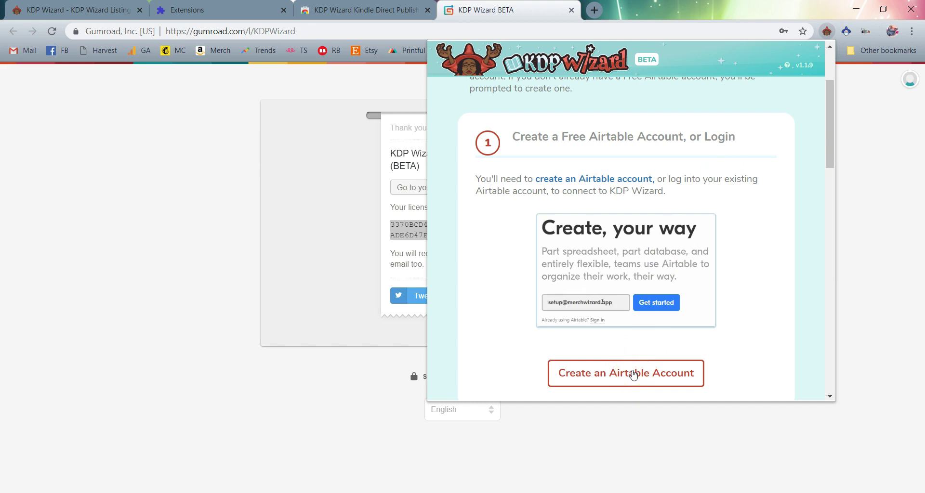
pyautogui.scroll(-1, 730, 288)
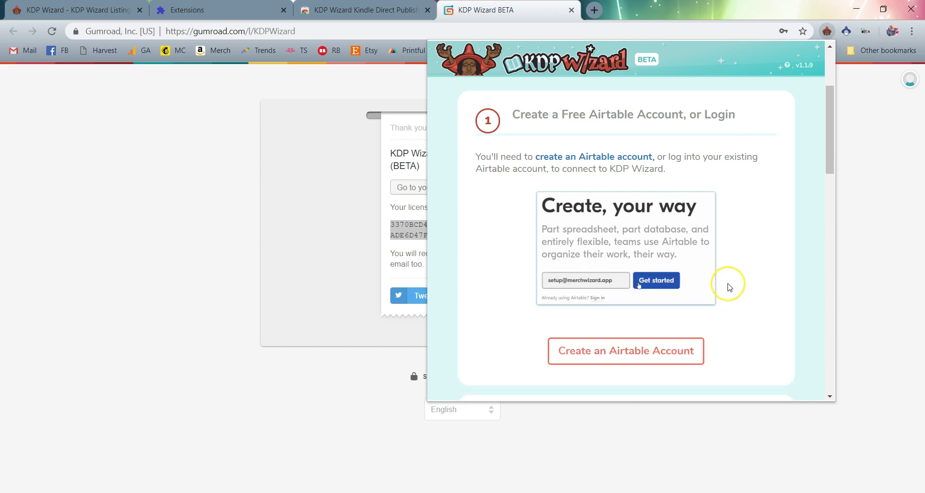
pyautogui.scroll(-2, 729, 288)
pyautogui.scroll(-3, 728, 288)
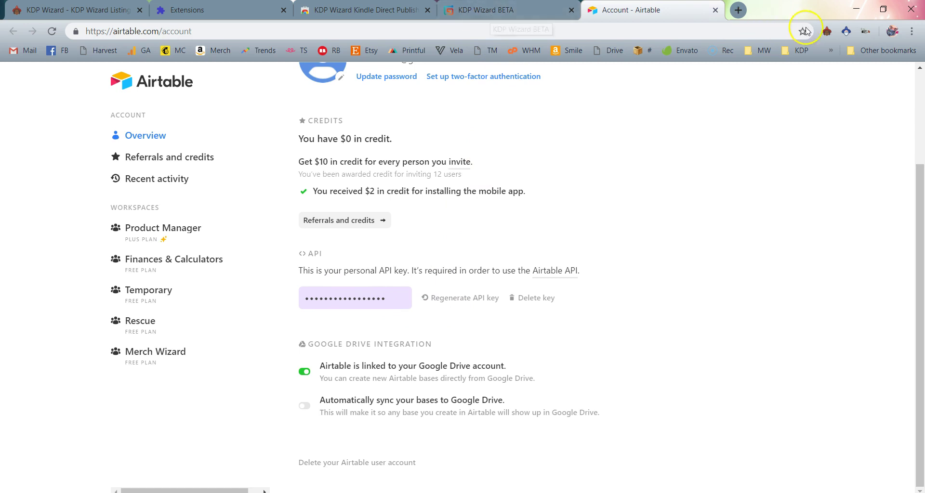
# Back on the KDP Wizard BETA tab, reopen the setup guide and scroll to step 3
pyautogui.click(829, 35)
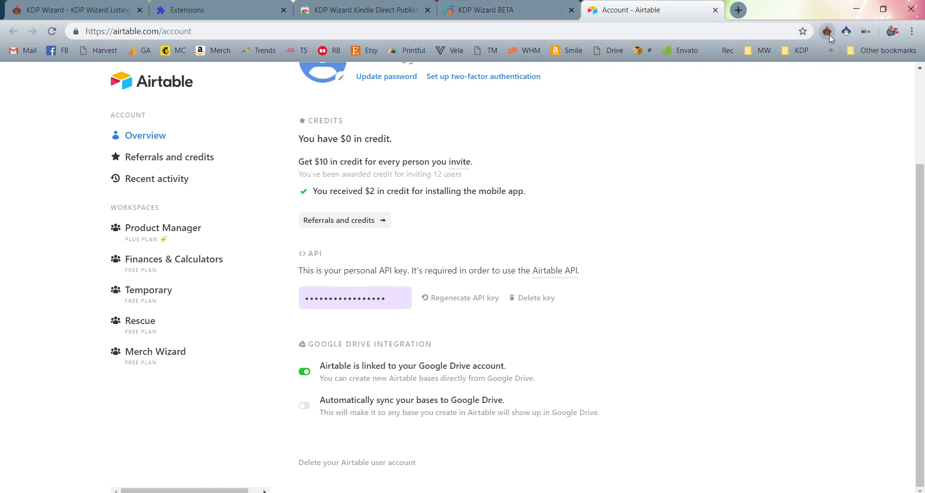
pyautogui.click(506, 10)
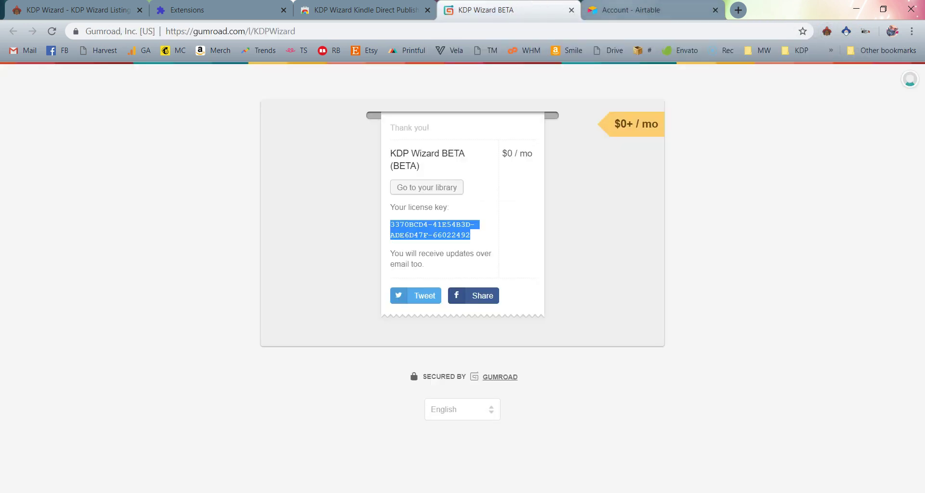
pyautogui.click(828, 31)
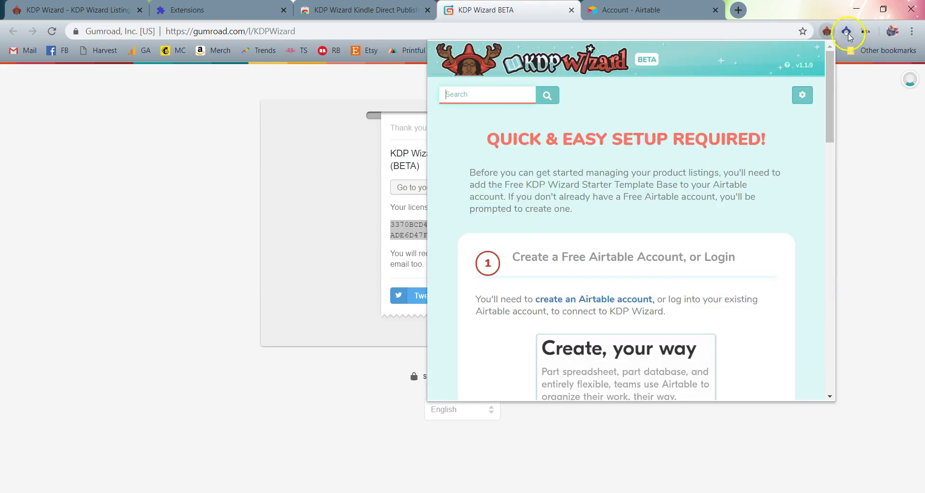
pyautogui.click(828, 35)
pyautogui.scroll(-1, 686, 222)
pyautogui.scroll(-4, 686, 222)
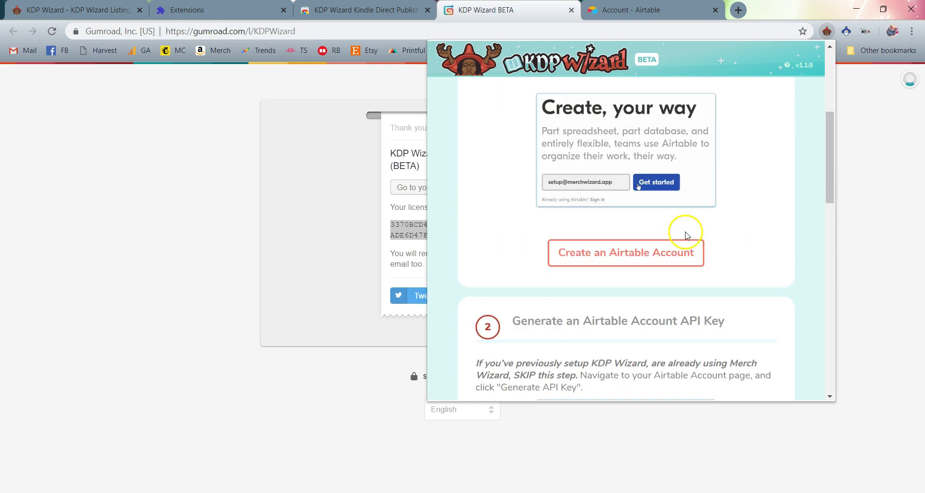
pyautogui.scroll(-2, 698, 268)
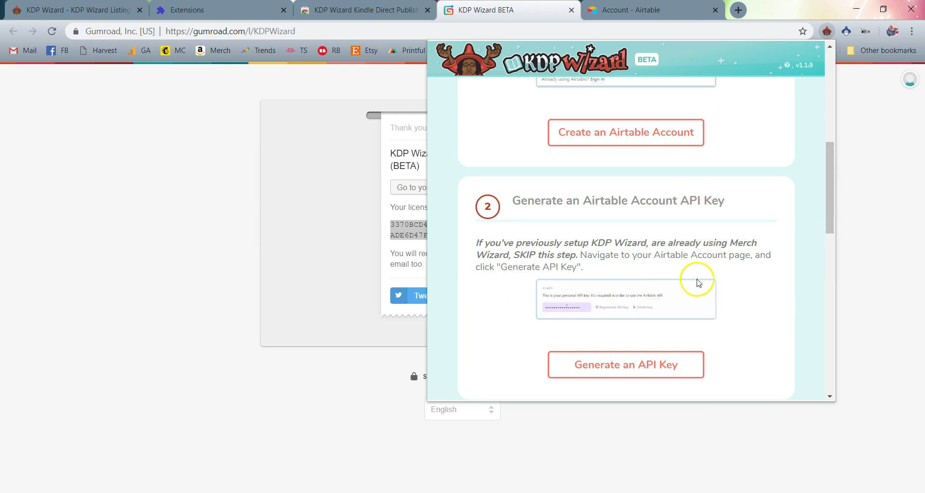
pyautogui.scroll(-2, 694, 282)
pyautogui.scroll(-1, 704, 253)
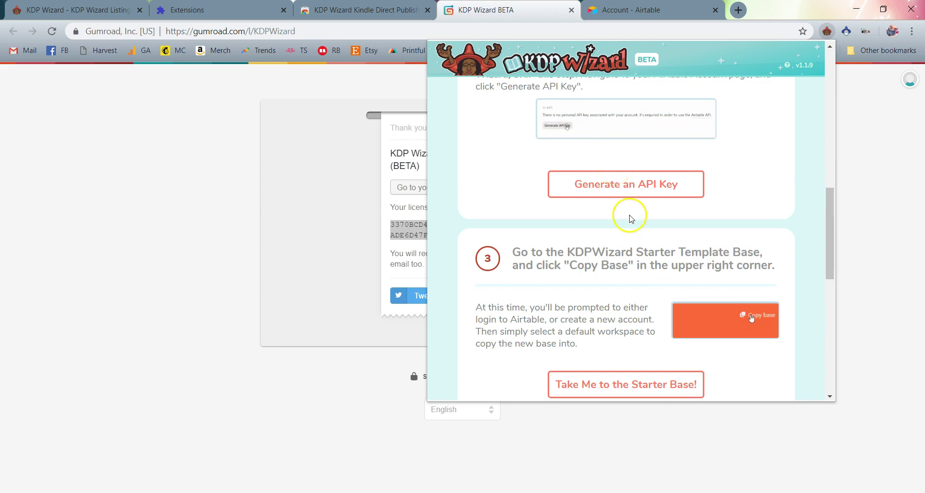
pyautogui.scroll(-2, 630, 214)
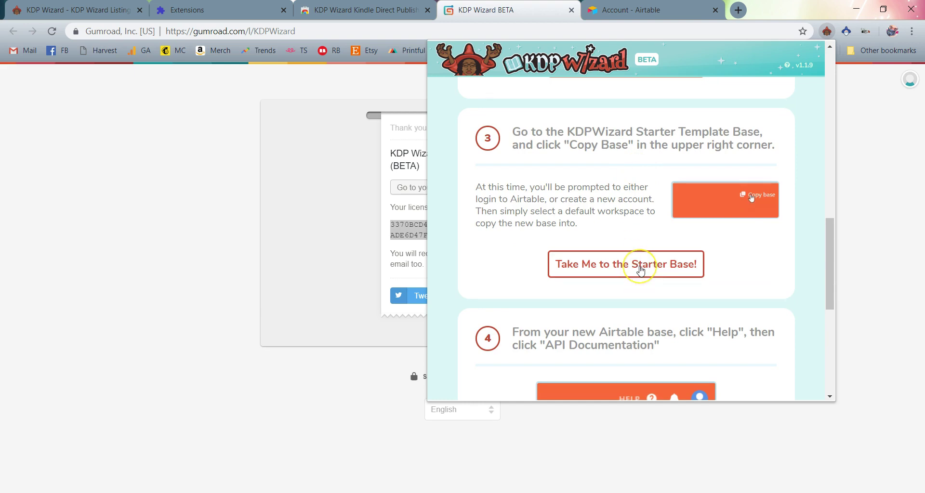
# Follow 'Take Me to the Starter Base!' and add a copy of it to the Temporary workspace
pyautogui.click(640, 271)
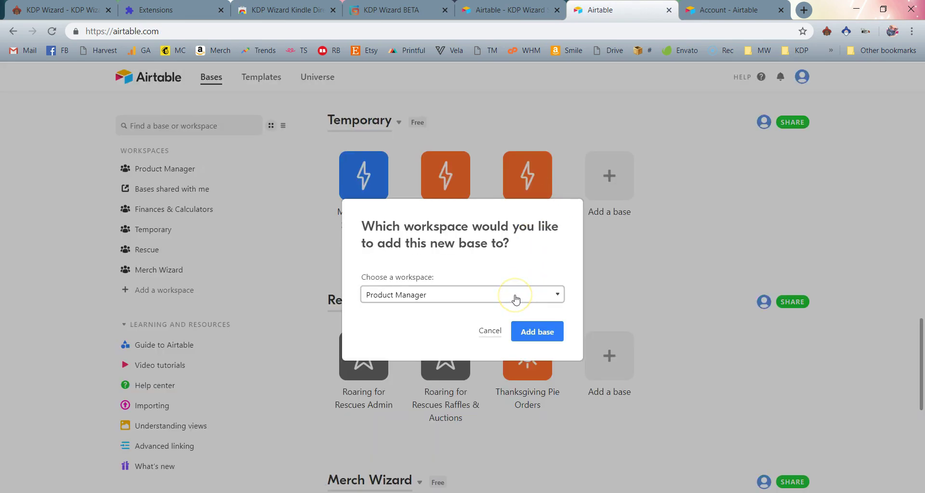
pyautogui.click(516, 299)
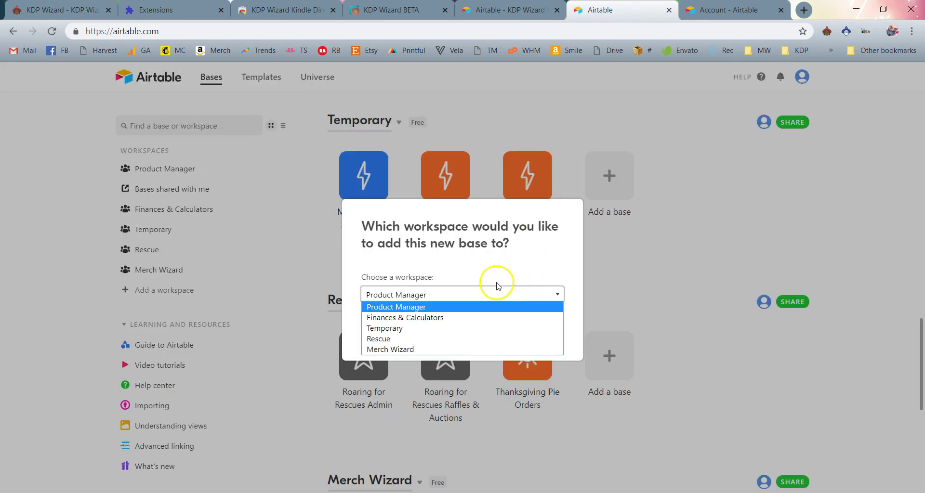
pyautogui.click(490, 328)
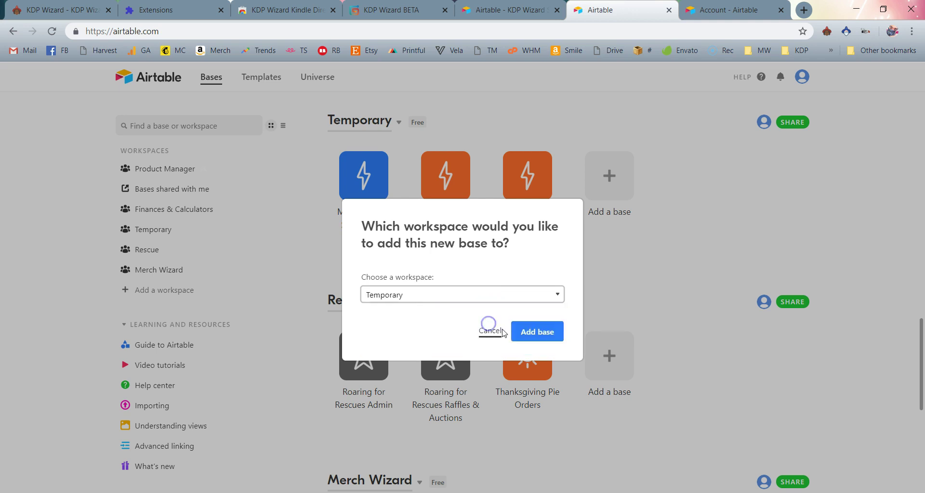
pyautogui.click(529, 335)
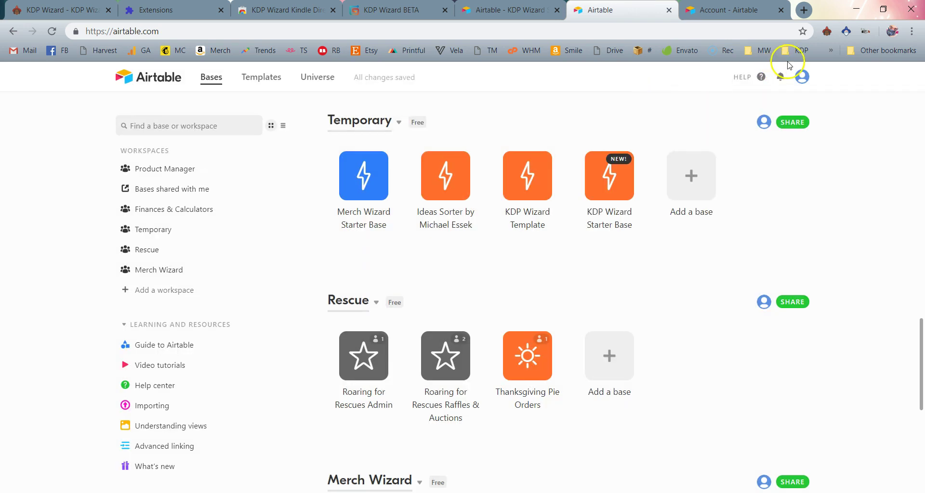
pyautogui.scroll(-3, 701, 230)
pyautogui.scroll(4, 702, 217)
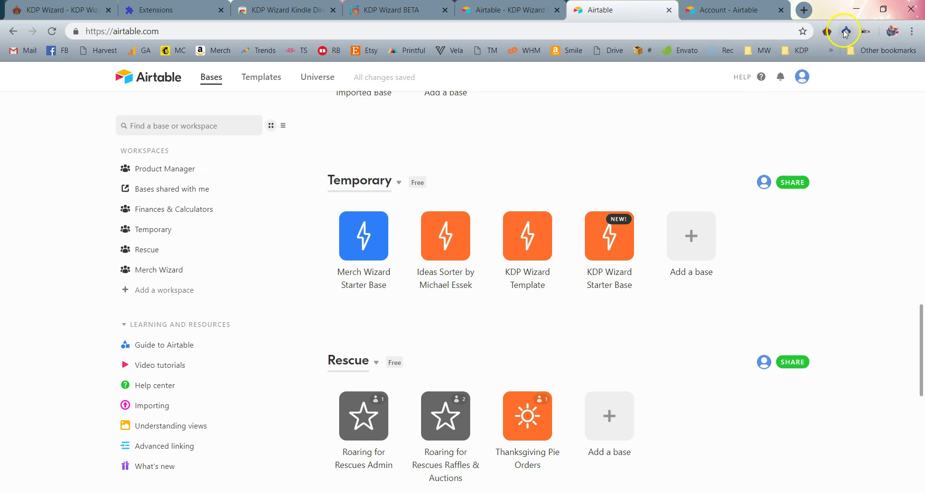
pyautogui.click(826, 32)
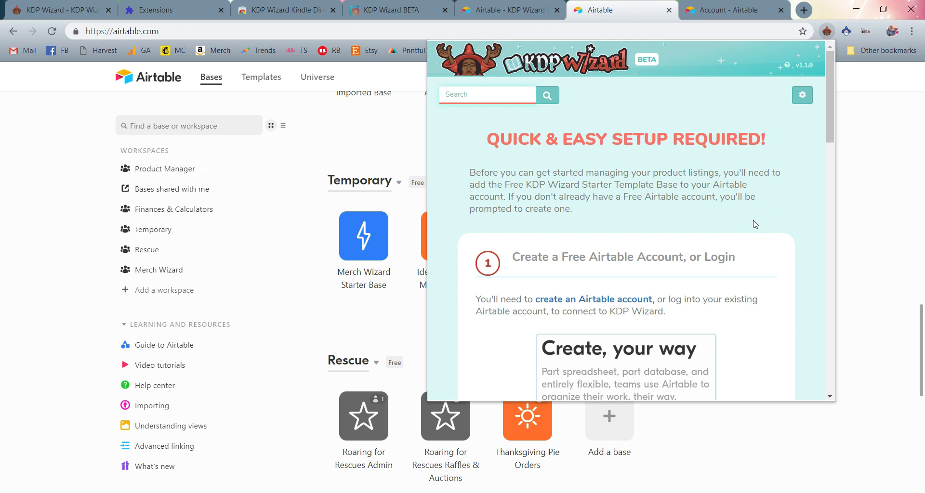
pyautogui.scroll(-2, 755, 224)
pyautogui.scroll(-5, 755, 224)
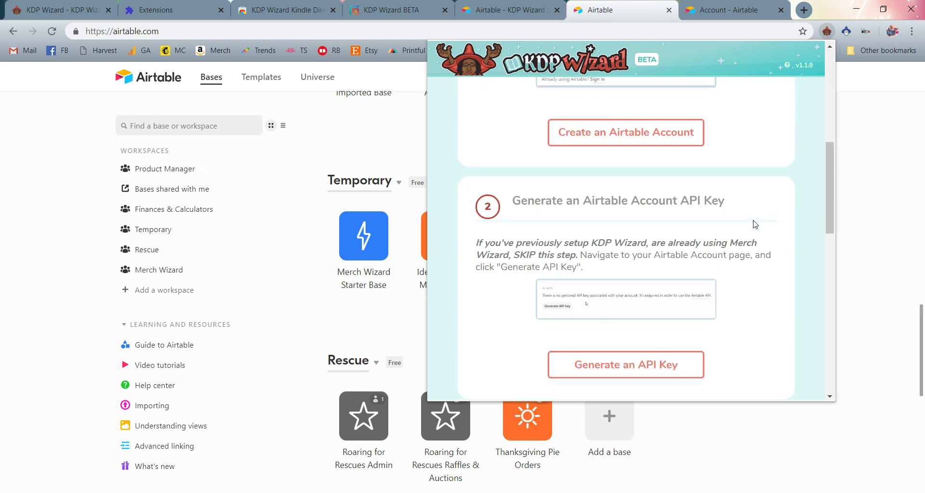
pyautogui.scroll(-6, 755, 224)
pyautogui.scroll(-5, 754, 219)
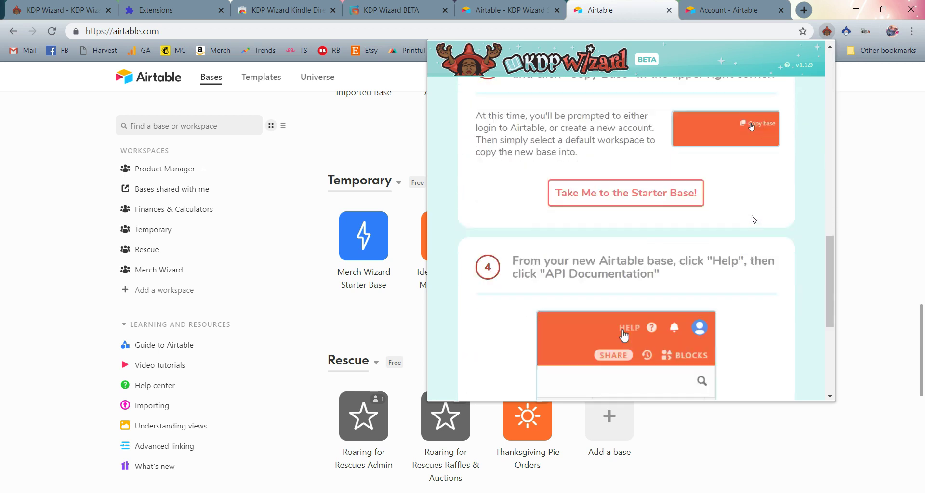
pyautogui.scroll(1, 751, 217)
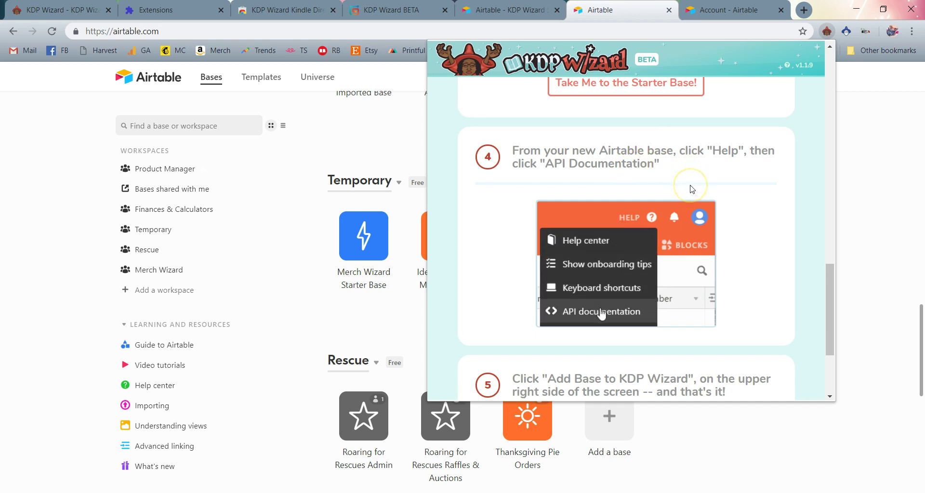
pyautogui.scroll(-3, 692, 188)
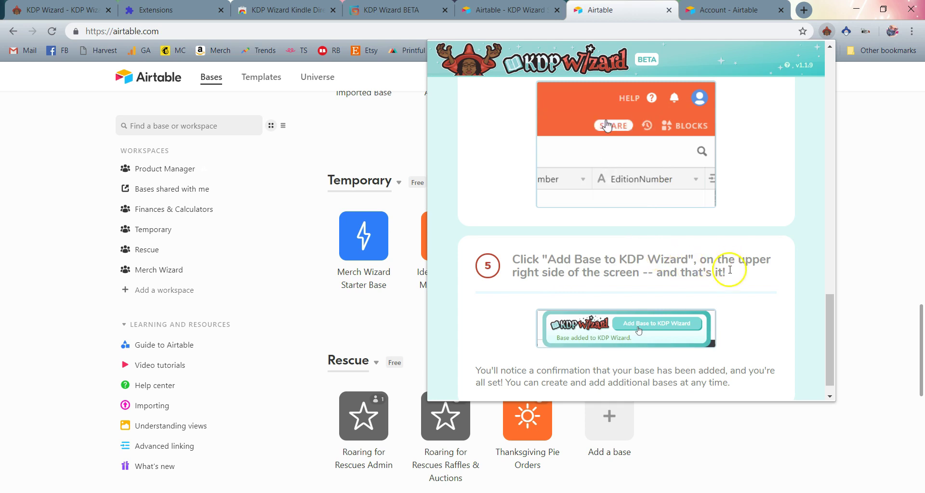
pyautogui.scroll(3, 755, 272)
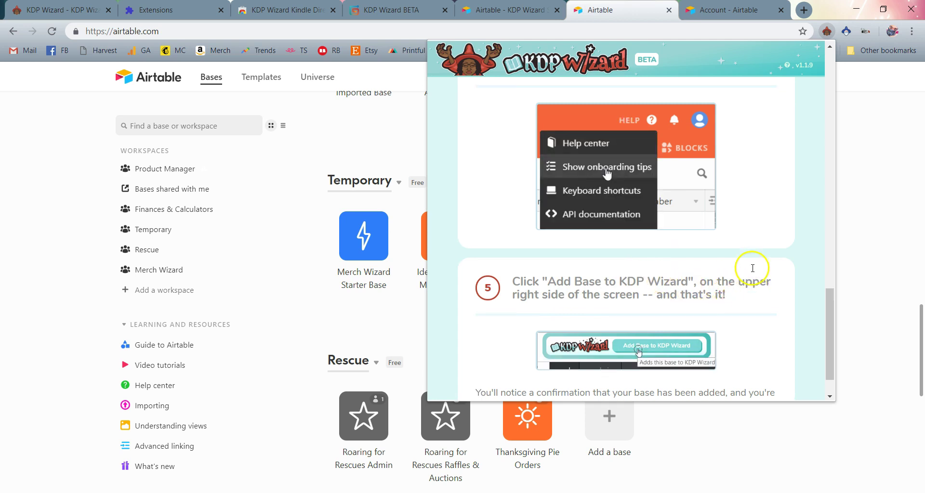
# Open the copied Starter Base and add it to KDP Wizard from its Help > API documentation page
pyautogui.click(854, 200)
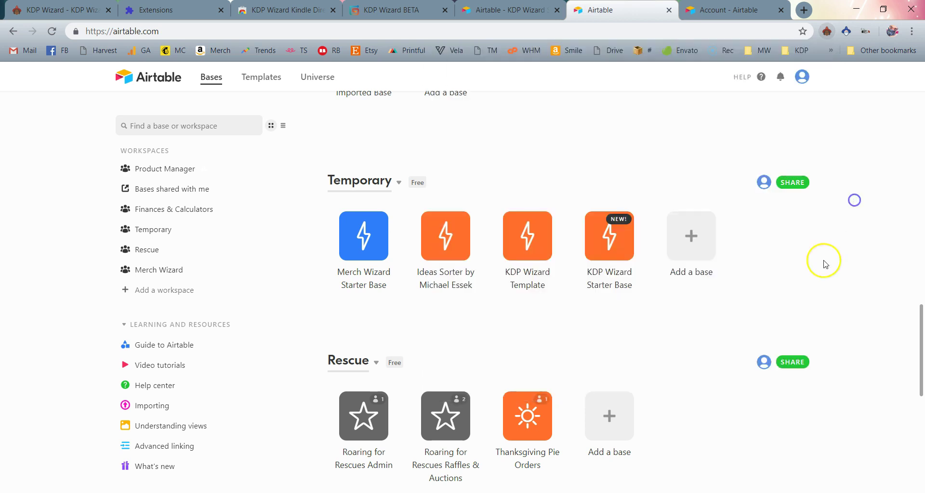
pyautogui.click(602, 242)
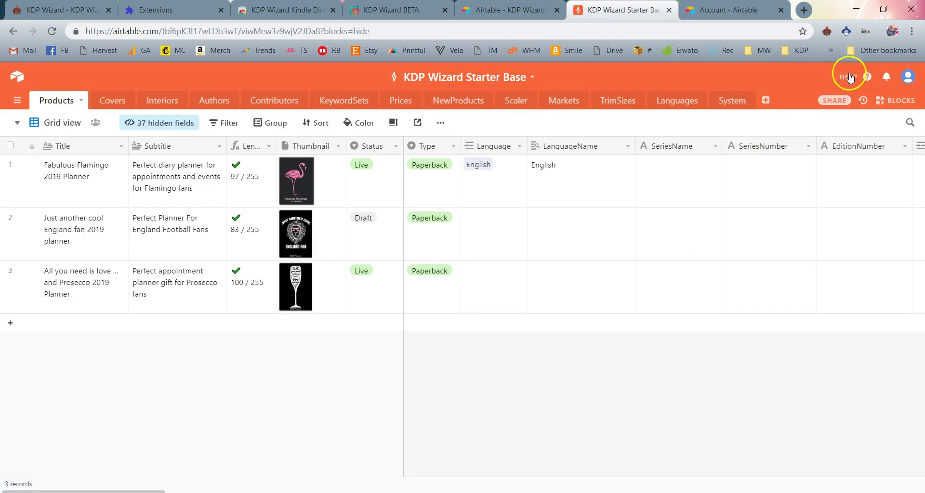
pyautogui.click(850, 78)
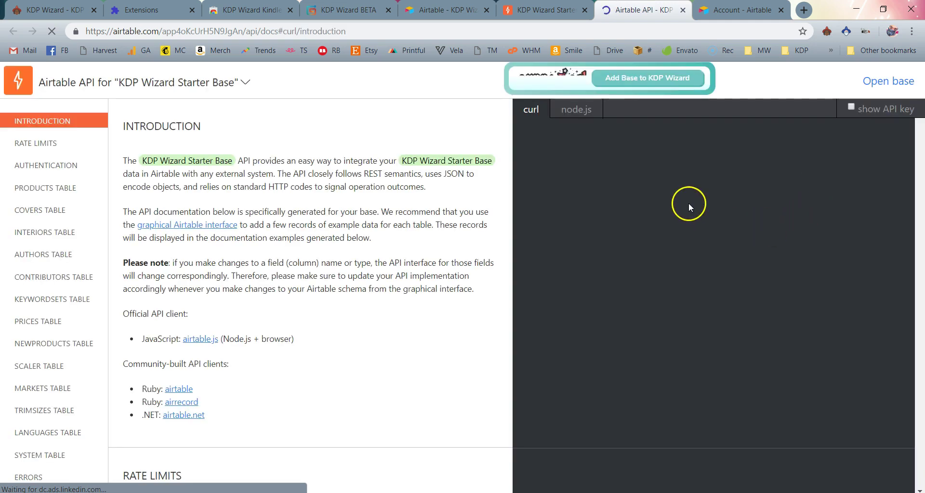
pyautogui.click(634, 82)
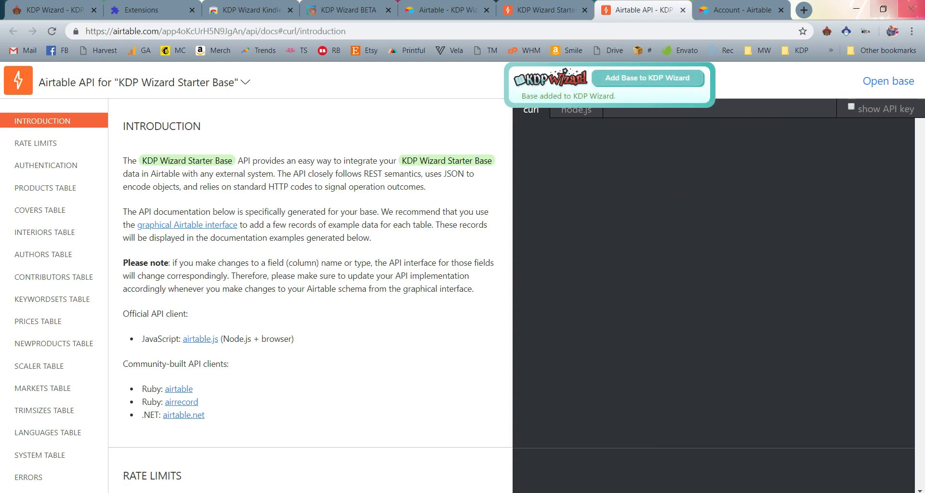
# Clear KDP Wizard's product filters to list the three sample planners, then return to the Starter Base tab
pyautogui.click(827, 31)
pyautogui.click(546, 122)
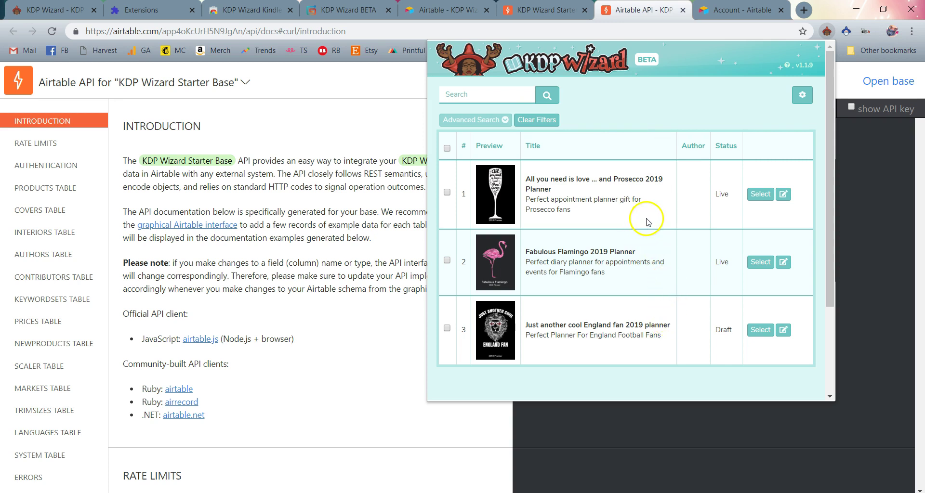
pyautogui.click(547, 11)
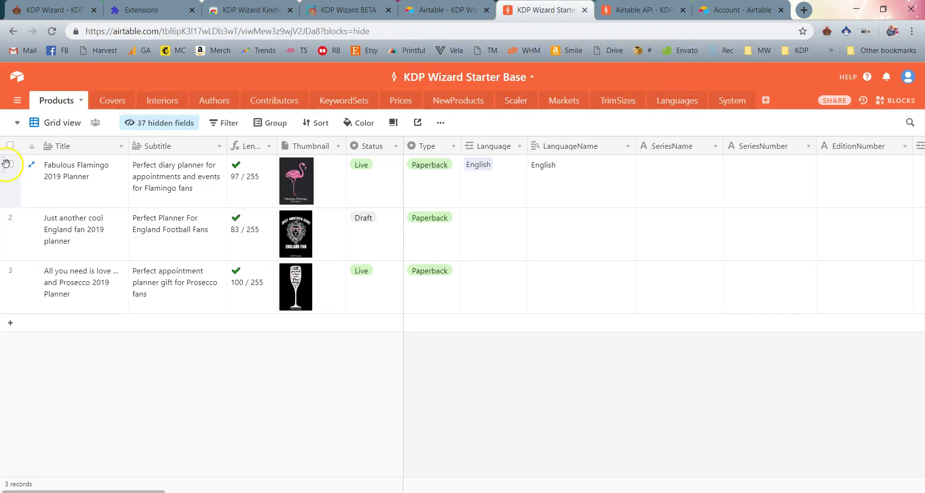
# Select all three sample planner records in the Products table and delete them, leaving 0 records
pyautogui.click(10, 146)
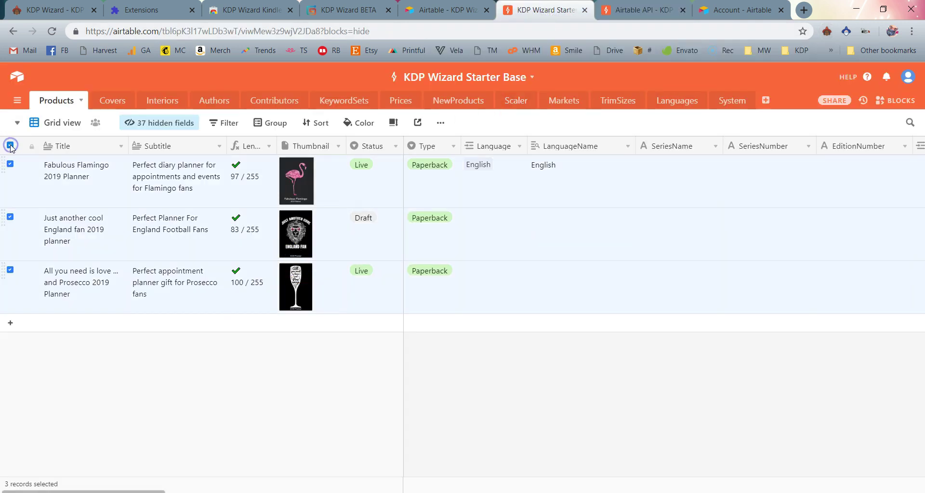
pyautogui.rightClick(108, 189)
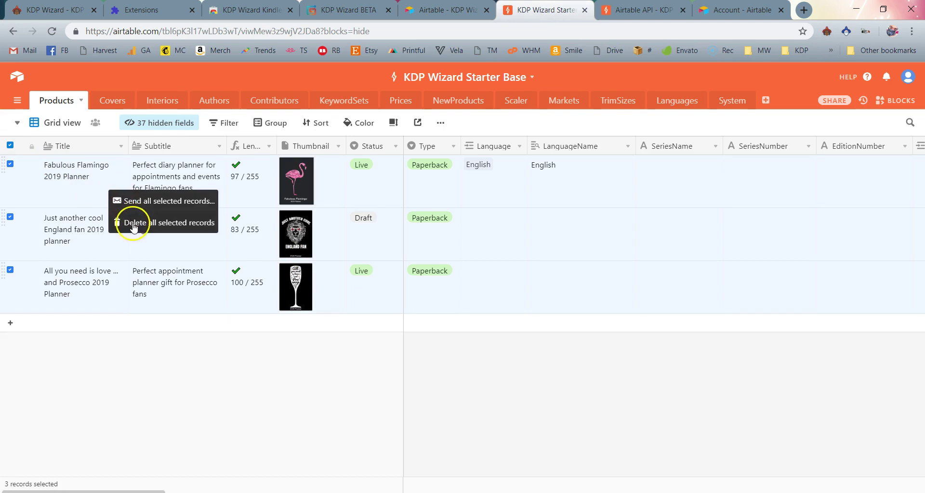
pyautogui.click(133, 224)
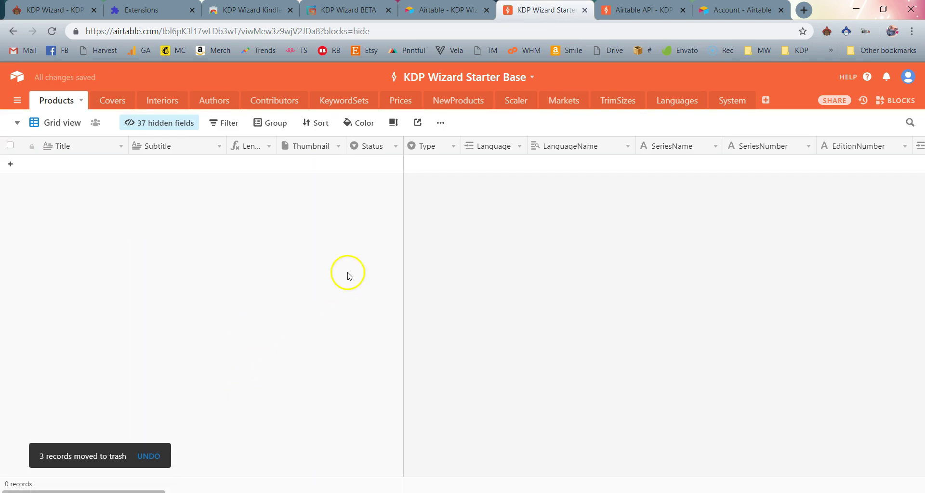